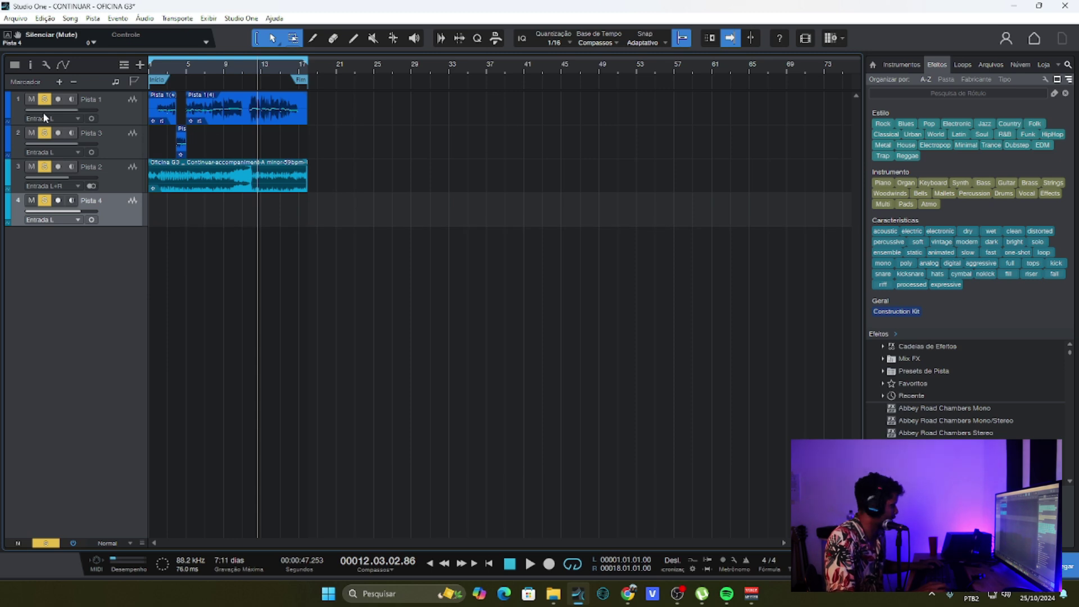
Mute the VerbSuite and H-Delay sends on the Pista 1 channel in the mixer.
{"action": "key", "text": "F3"}
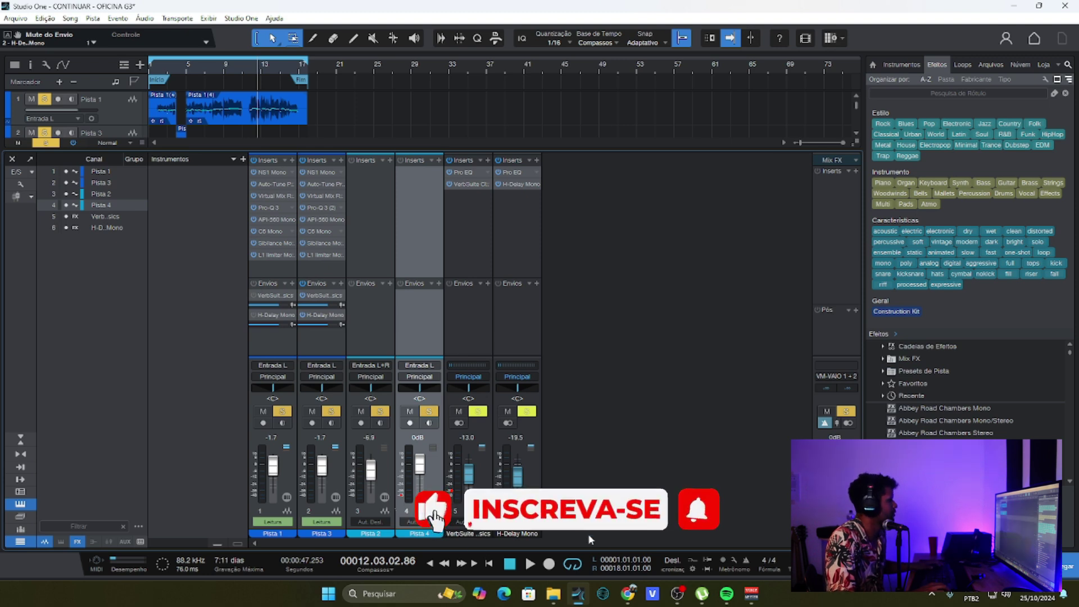
{"action": "key", "text": "F3"}
Mute the accompaniment track Pista 2 while keeping Pista 1, Pista 3 and Pista 4 soloed.
{"action": "left_click", "coordinate": [31, 200]}
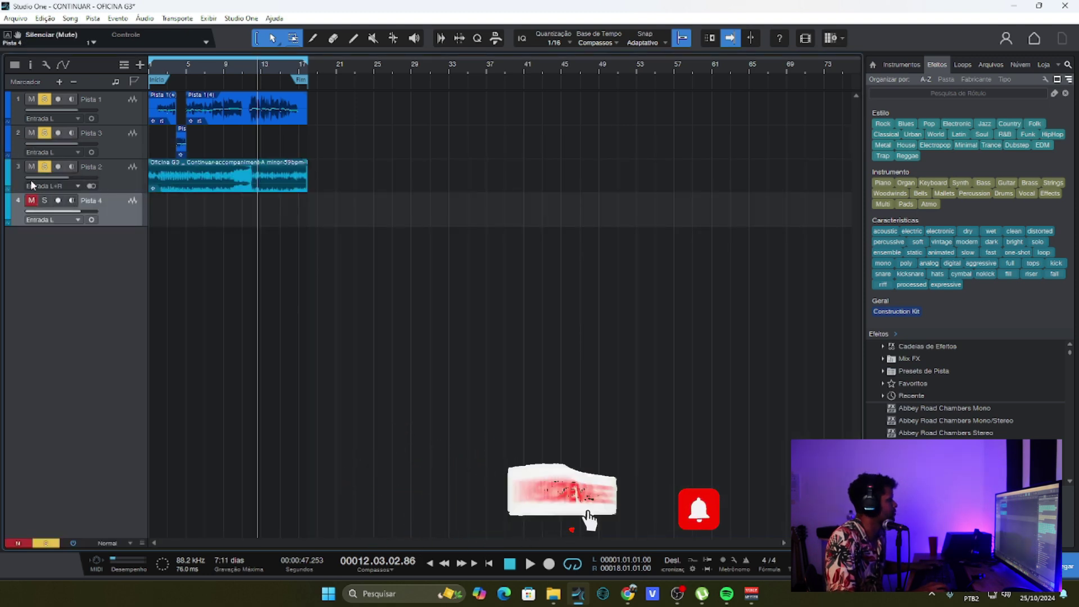
{"action": "key", "text": "ctrl+z"}
{"action": "left_click", "coordinate": [31, 167]}
{"action": "left_click", "coordinate": [31, 133]}
{"action": "left_click", "coordinate": [31, 133]}
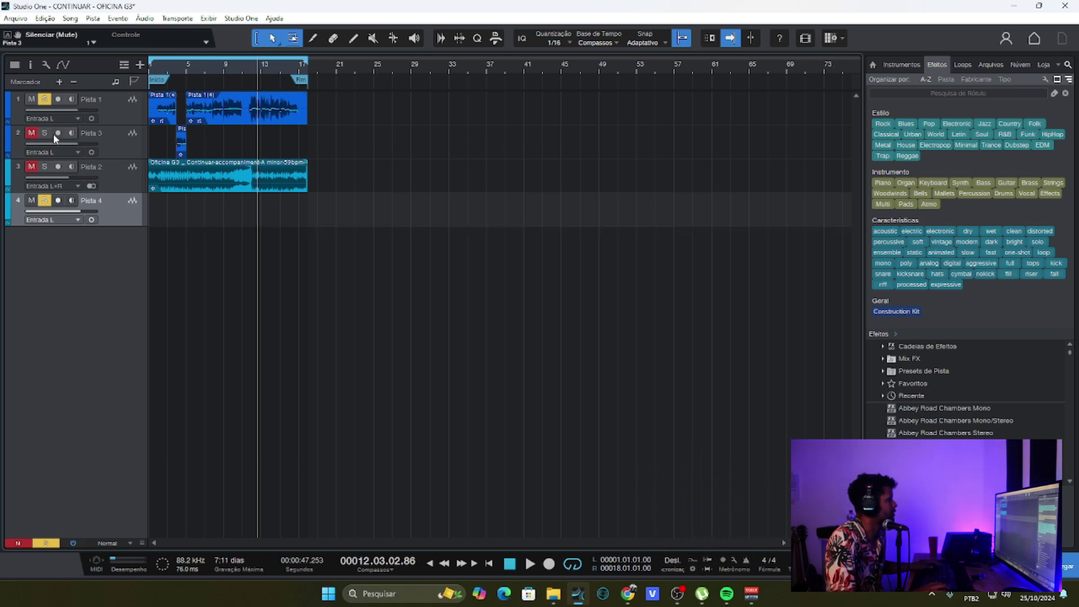
Play the soloed vocal tracks from the beginning of the song with the accompaniment muted.
{"action": "left_click", "coordinate": [510, 563]}
{"action": "key", "text": "space"}
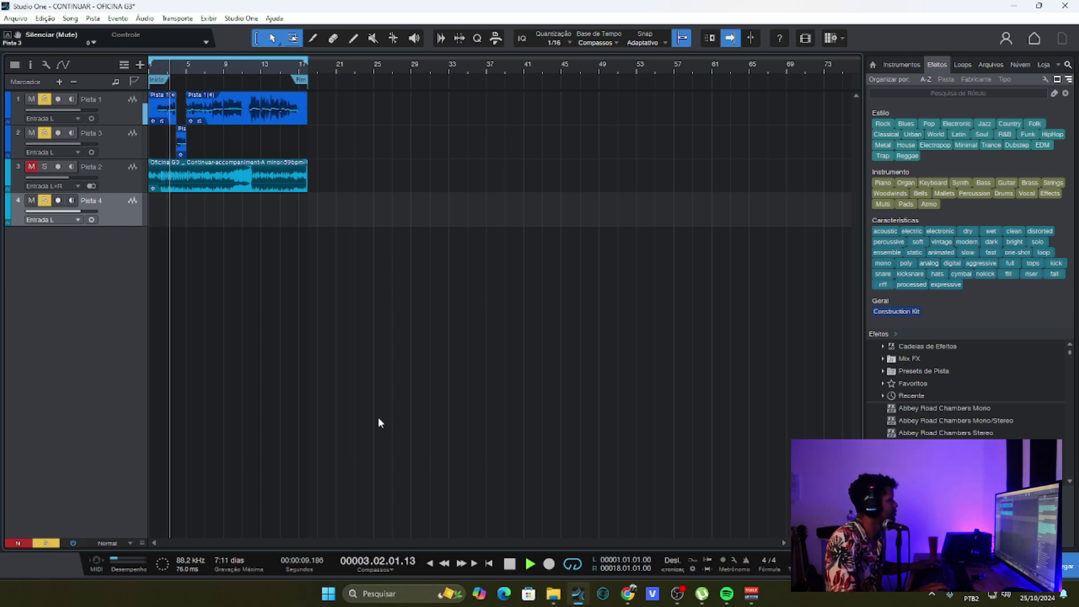
{"action": "key", "text": "e"}
{"action": "key", "text": "e"}
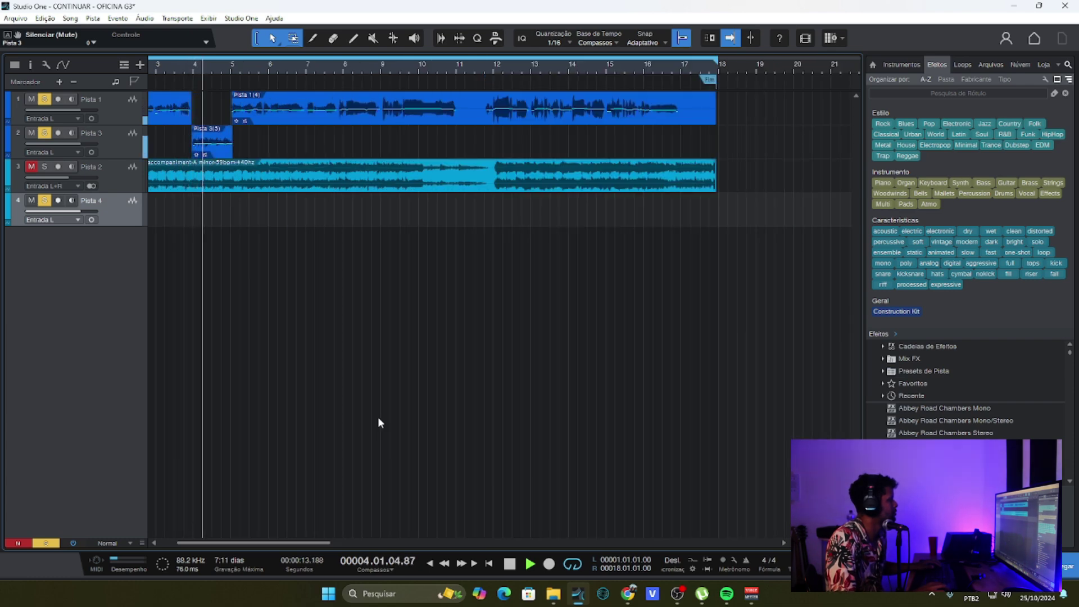
Mute the VerbSuite and H-Delay sends on Pista 3 and listen to the vocals without them.
{"action": "left_click", "coordinate": [109, 150]}
{"action": "key", "text": "F3"}
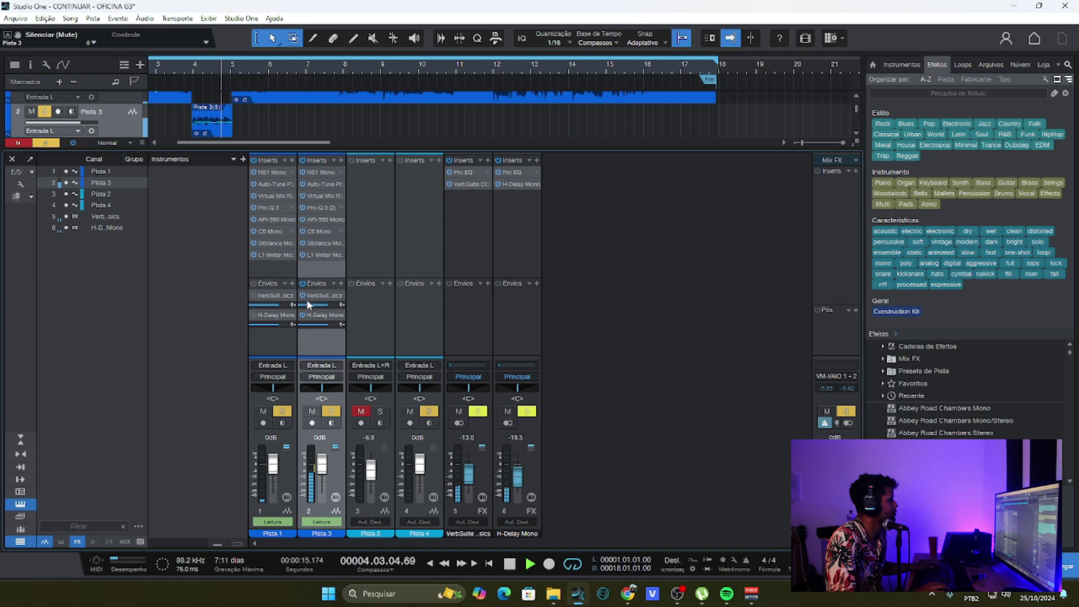
{"action": "left_click", "coordinate": [303, 314]}
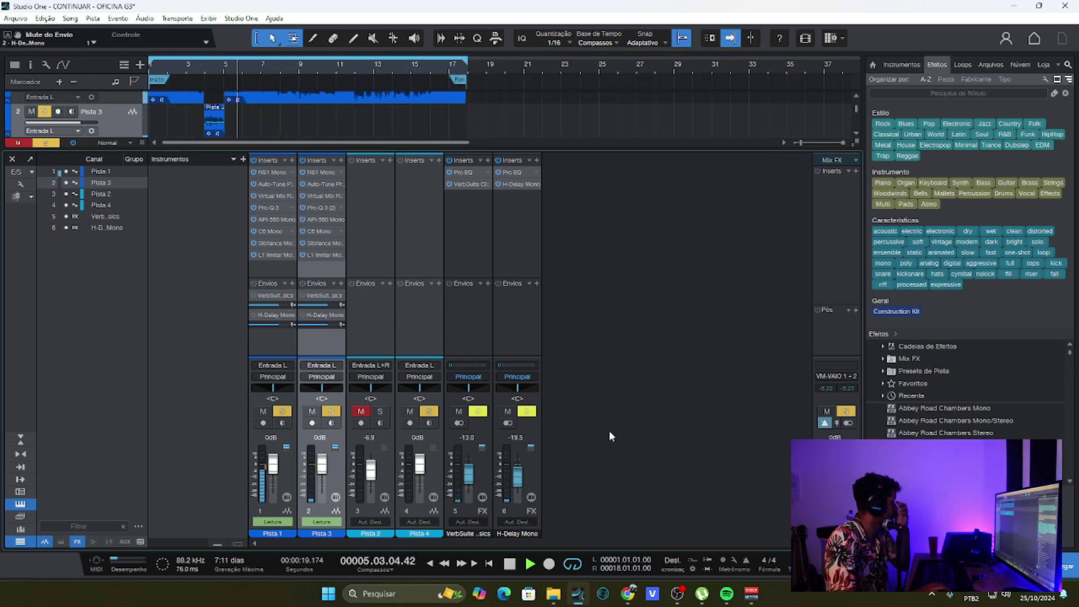
{"action": "key", "text": "F3"}
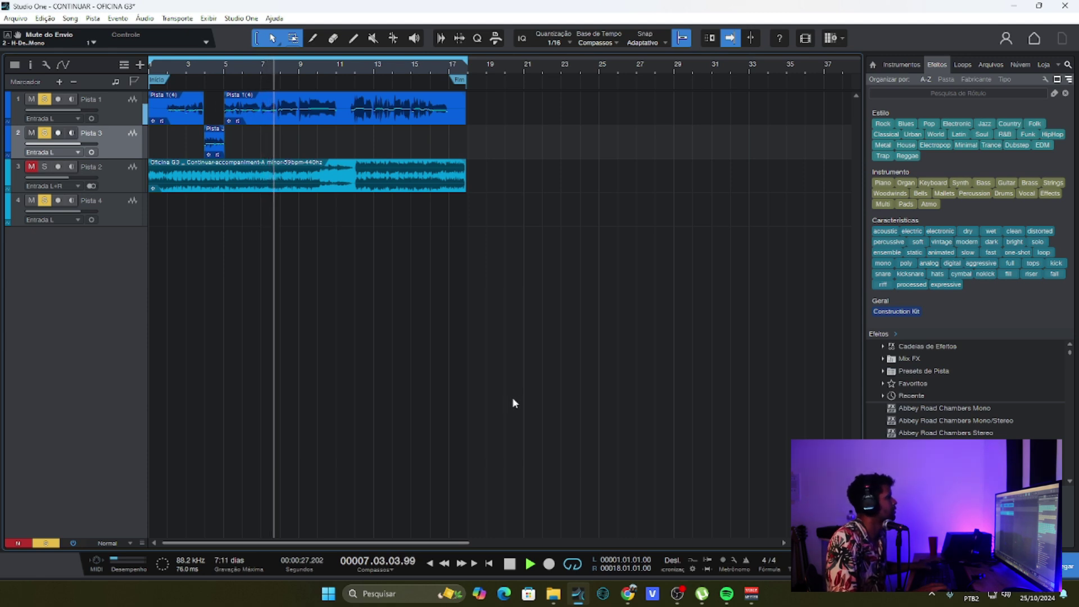
{"action": "key", "text": "space"}
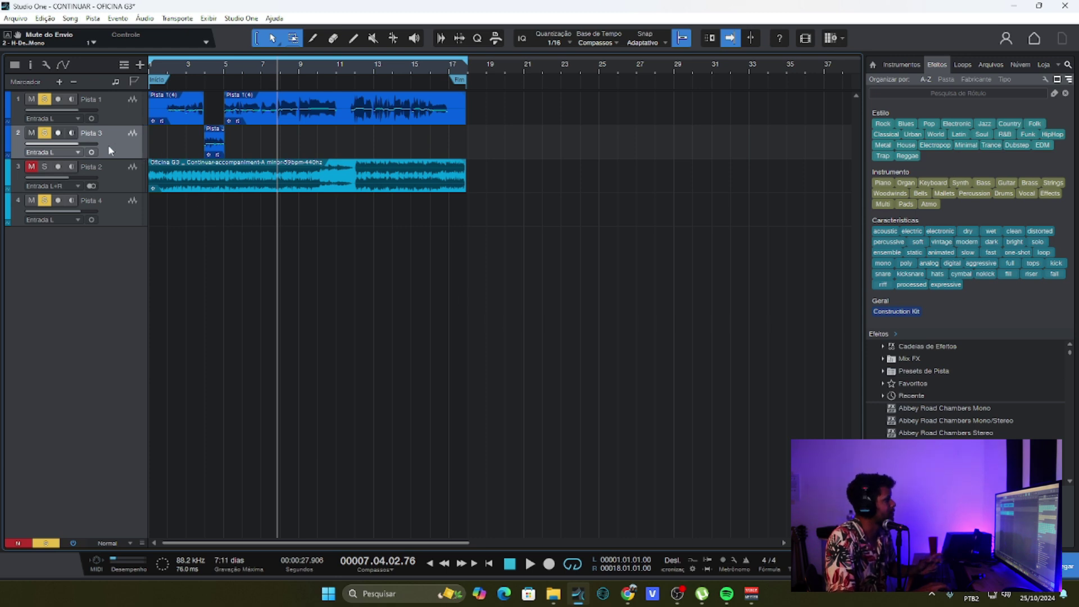
Open the NS1 Mono noise suppressor on Pista 1 and place its window clear of the channel strips.
{"action": "left_click", "coordinate": [123, 109]}
{"action": "key", "text": "F3"}
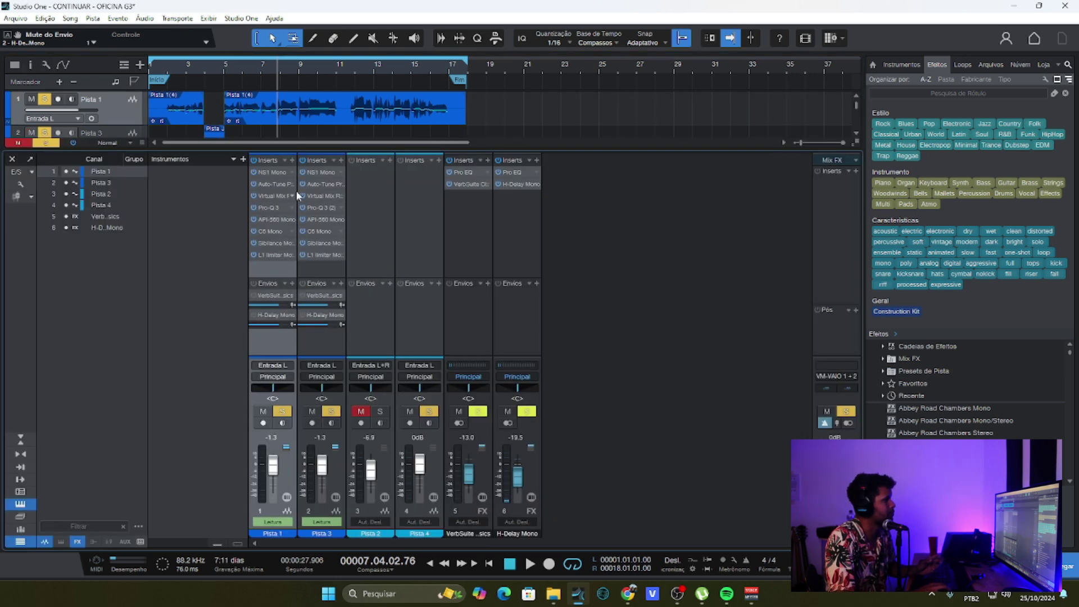
{"action": "left_click", "coordinate": [274, 173]}
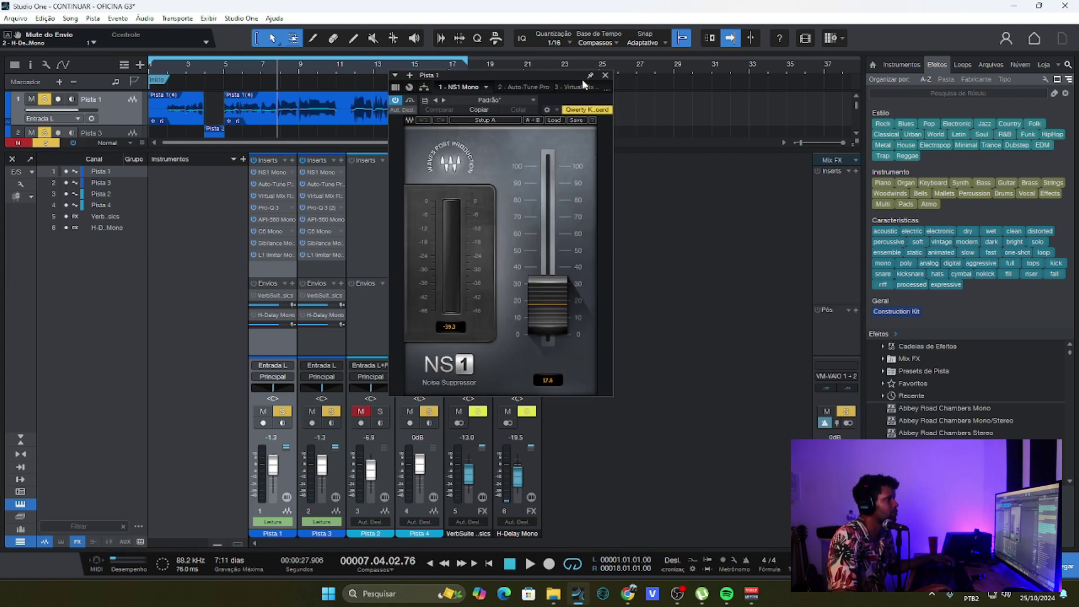
{"action": "left_click", "coordinate": [608, 88]}
{"action": "left_click", "coordinate": [731, 161]}
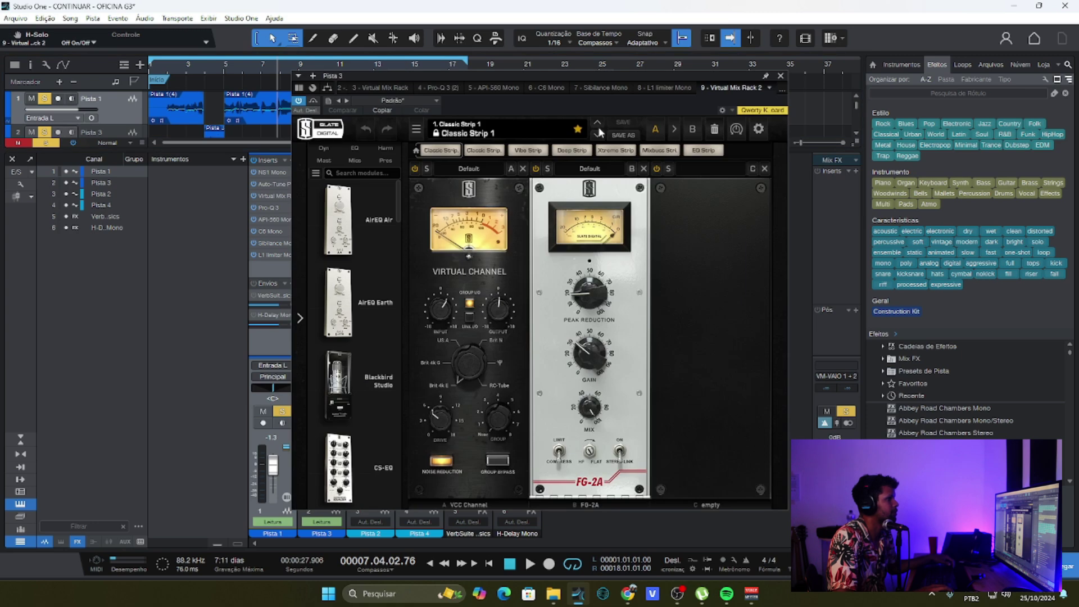
{"action": "left_click", "coordinate": [271, 172]}
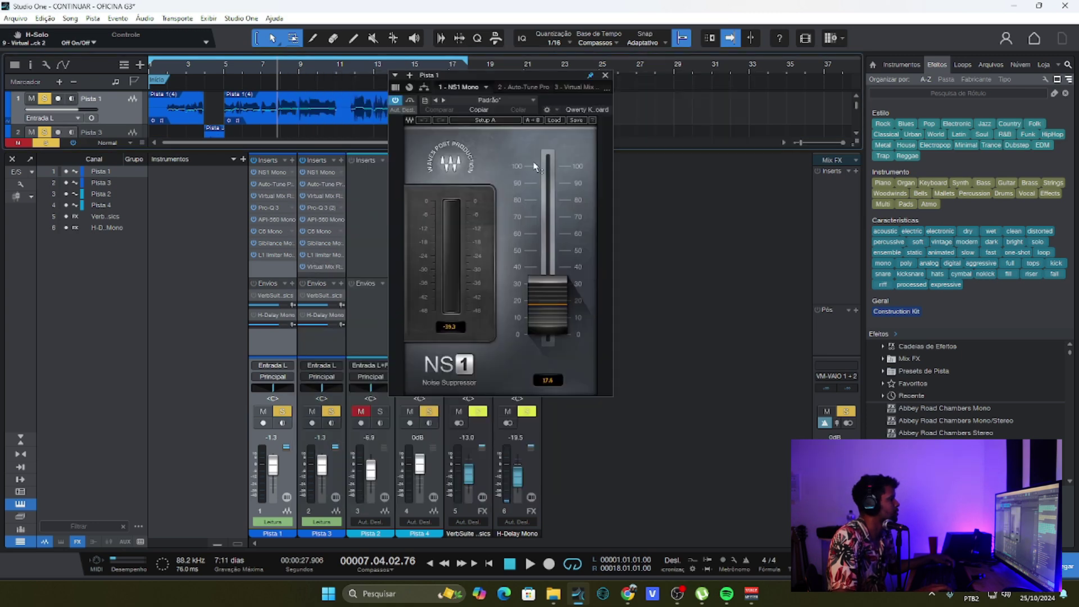
{"action": "left_click_drag", "start_coordinate": [551, 74], "coordinate": [720, 156]}
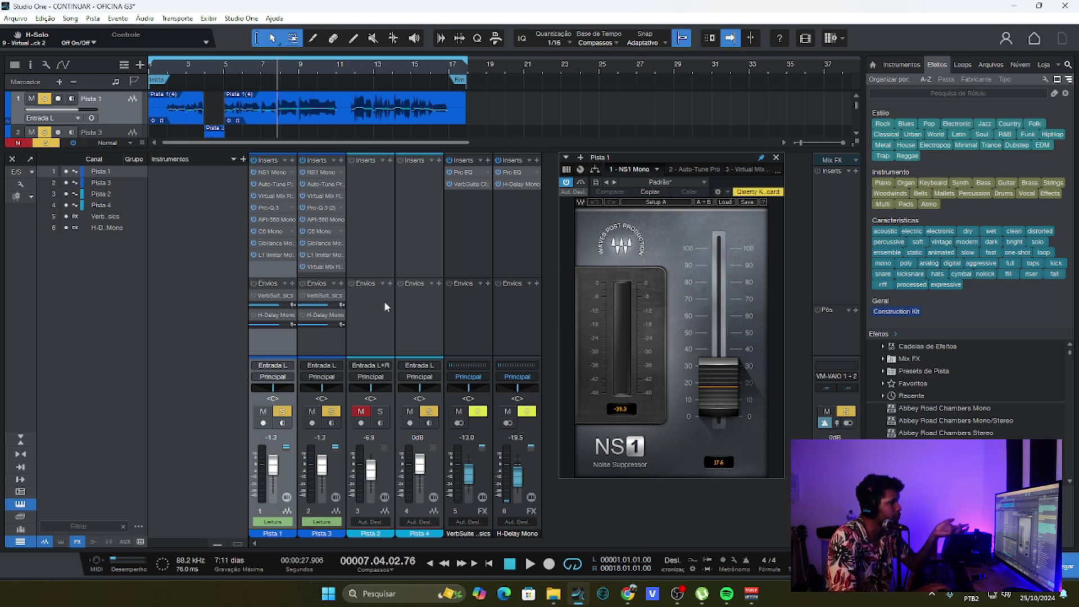
Deactivate NS1 Mono on Pista 1 and listen to the vocal without noise suppression.
{"action": "left_click", "coordinate": [255, 172]}
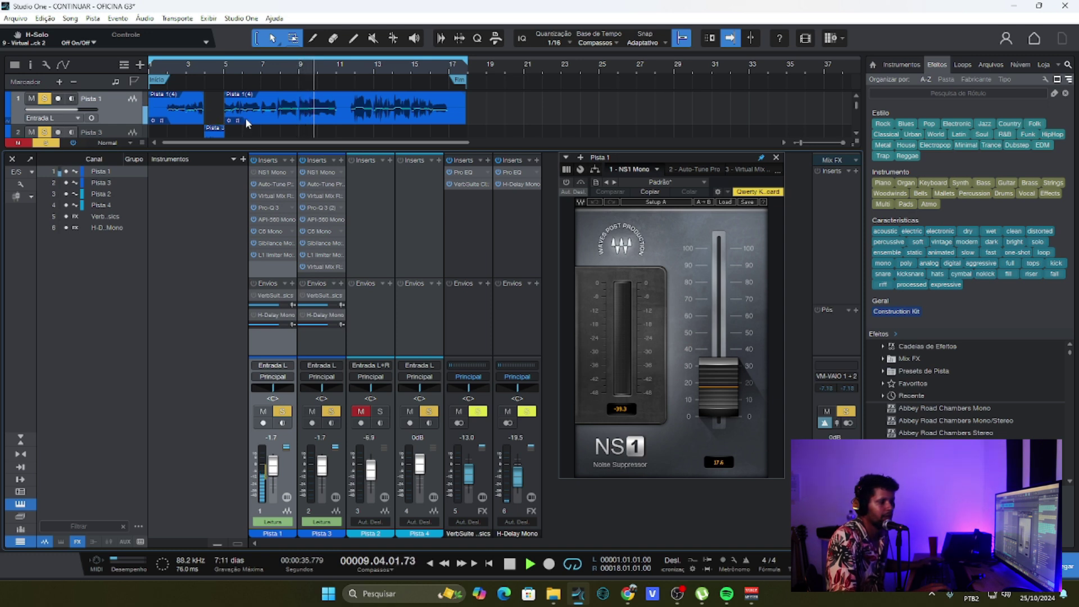
{"action": "key", "text": "space"}
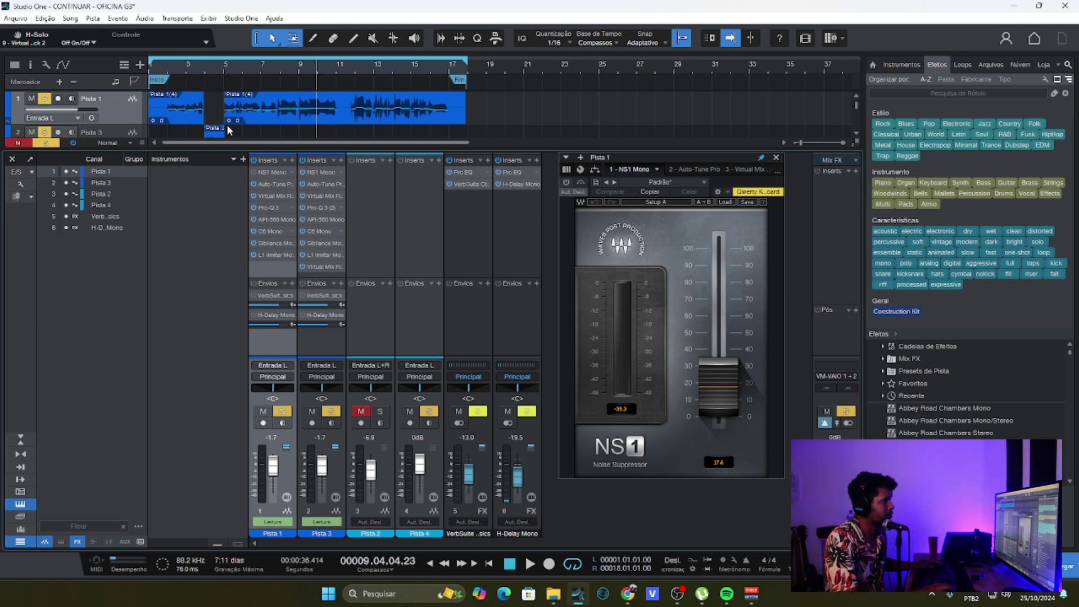
Reactivate NS1 Mono on Pista 1, reset its suppression to 0 and raise it to 15.3 during playback.
{"action": "left_click", "coordinate": [719, 464], "text": "alt"}
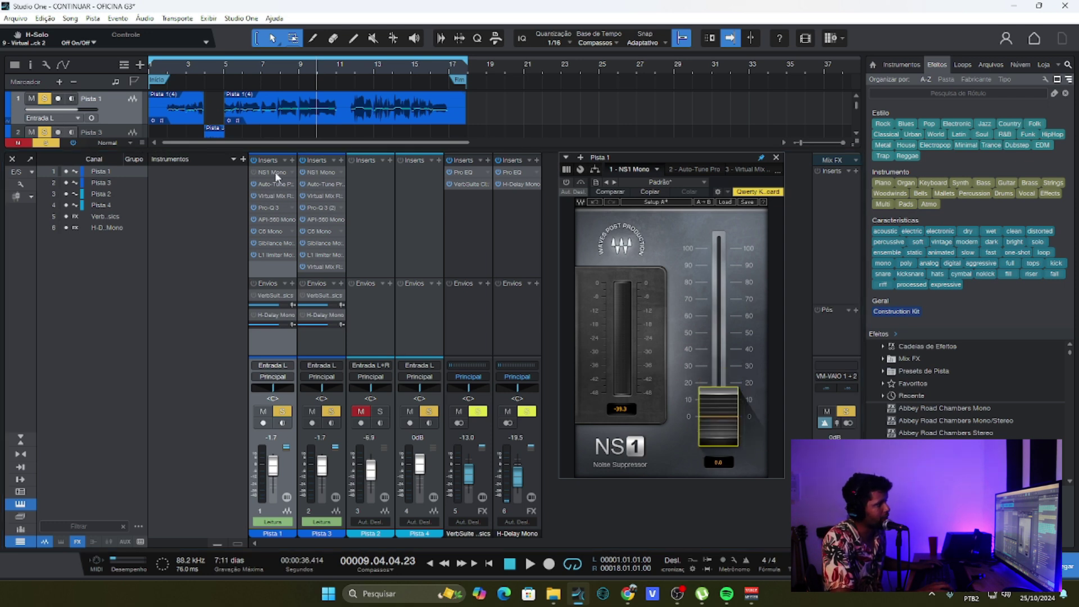
{"action": "left_click", "coordinate": [254, 172]}
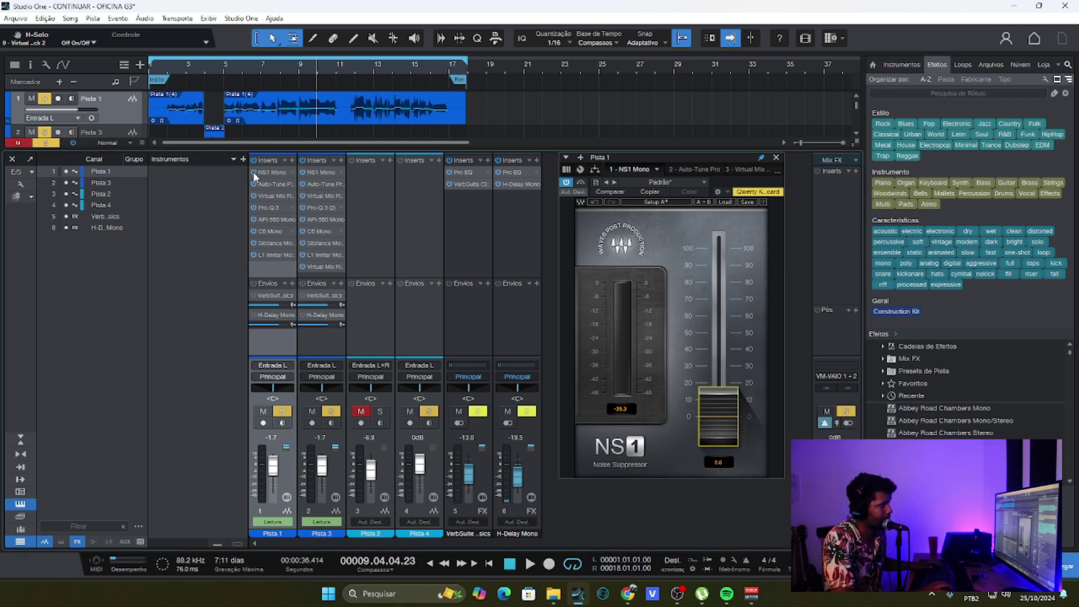
{"action": "key", "text": "space"}
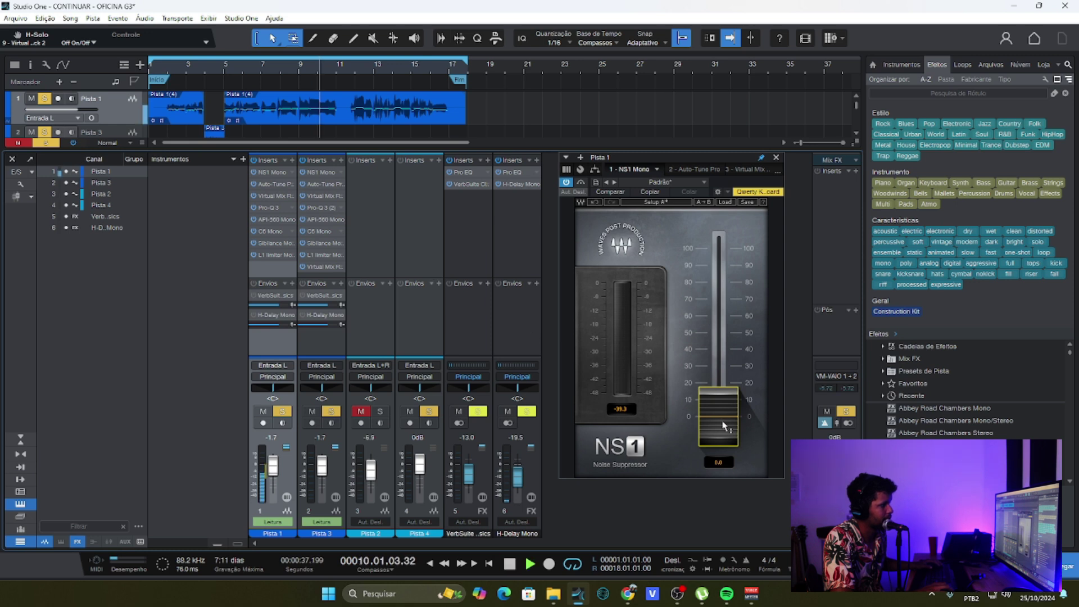
{"action": "left_click_drag", "start_coordinate": [718, 417], "coordinate": [719, 390]}
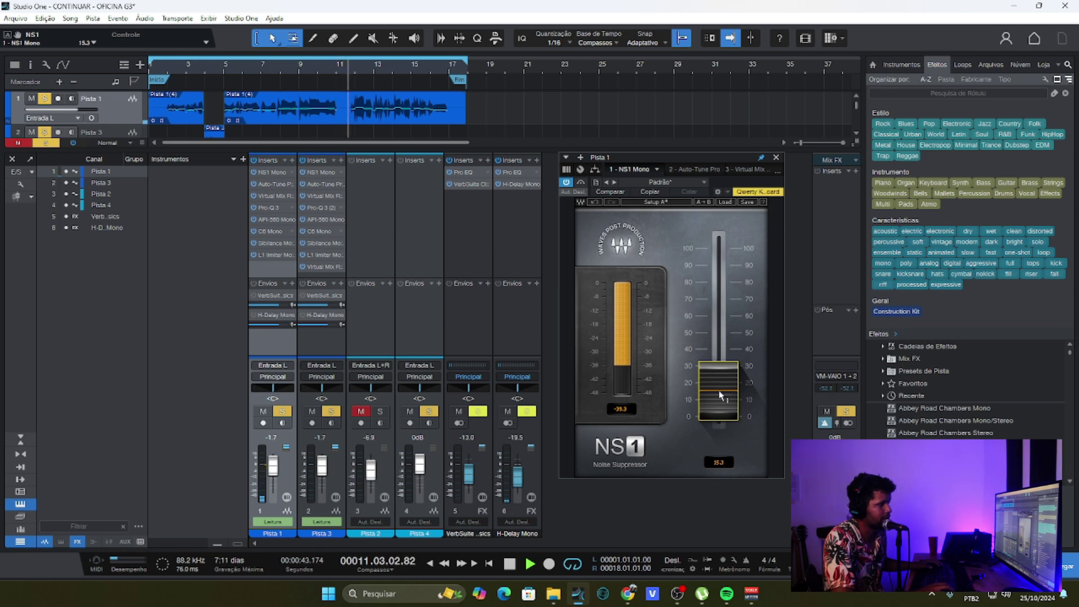
{"action": "key", "text": "space"}
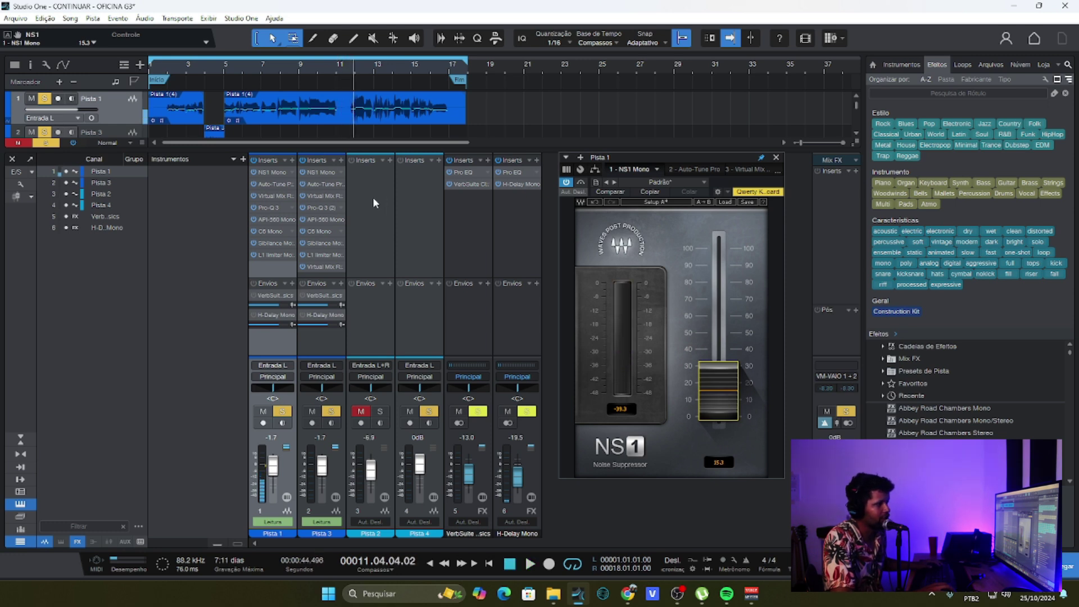
Compare the Pista 1 vocal from bar 11 with NS1 bypassed and active, leaving the suppressor active.
{"action": "left_click", "coordinate": [339, 70]}
{"action": "left_click", "coordinate": [347, 66]}
{"action": "left_click", "coordinate": [337, 66]}
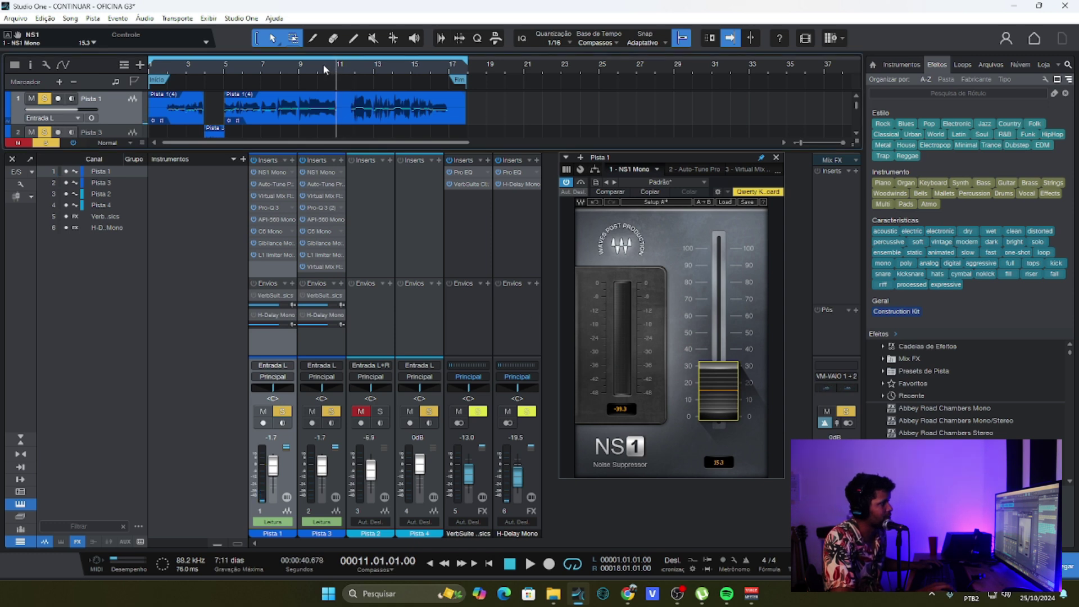
{"action": "left_click", "coordinate": [582, 182]}
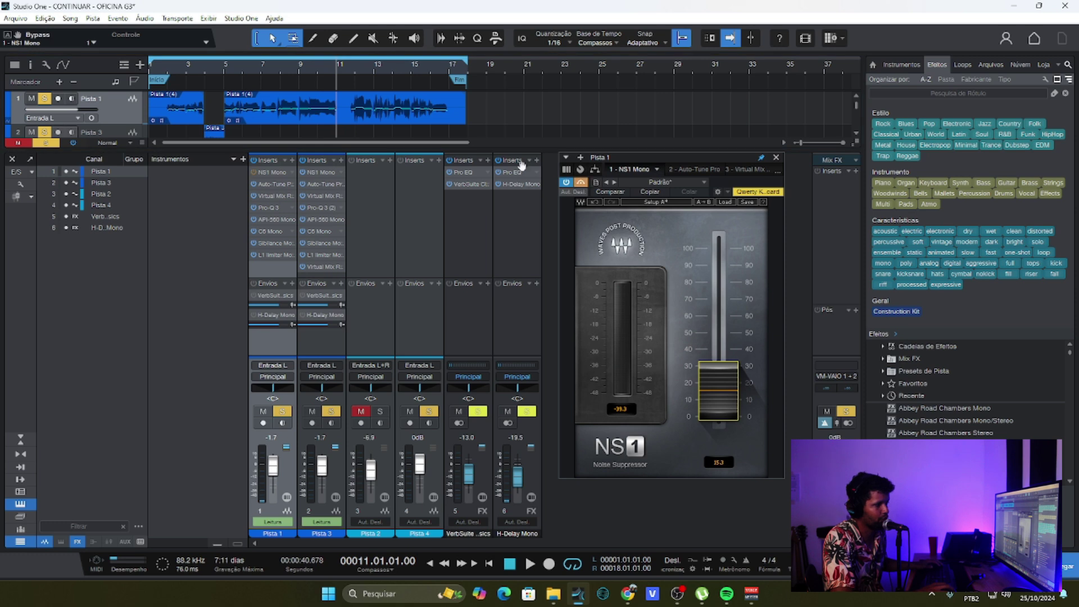
{"action": "key", "text": "space"}
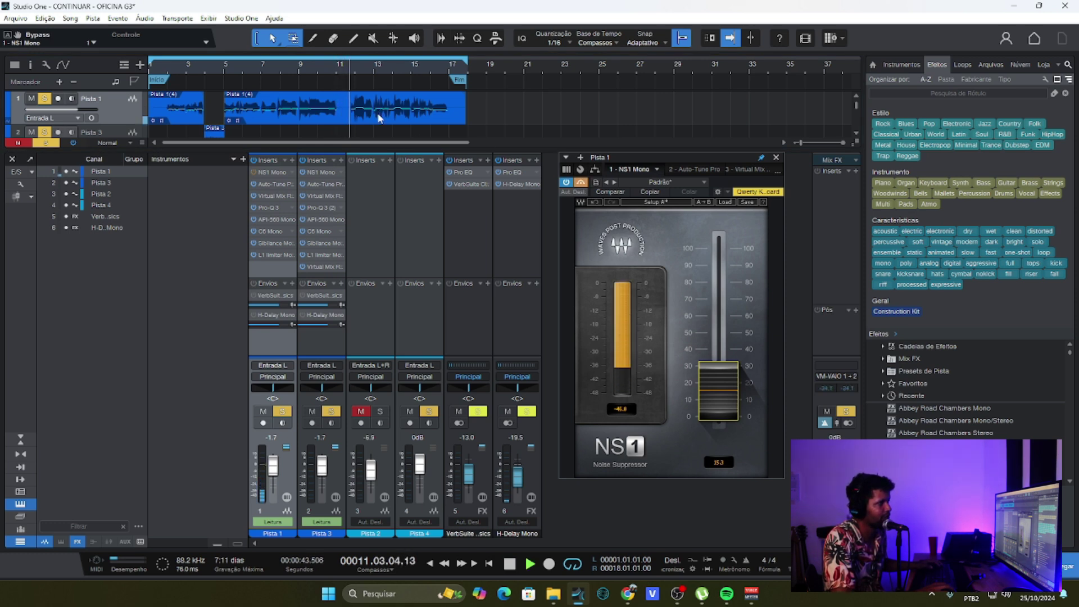
{"action": "key", "text": "space"}
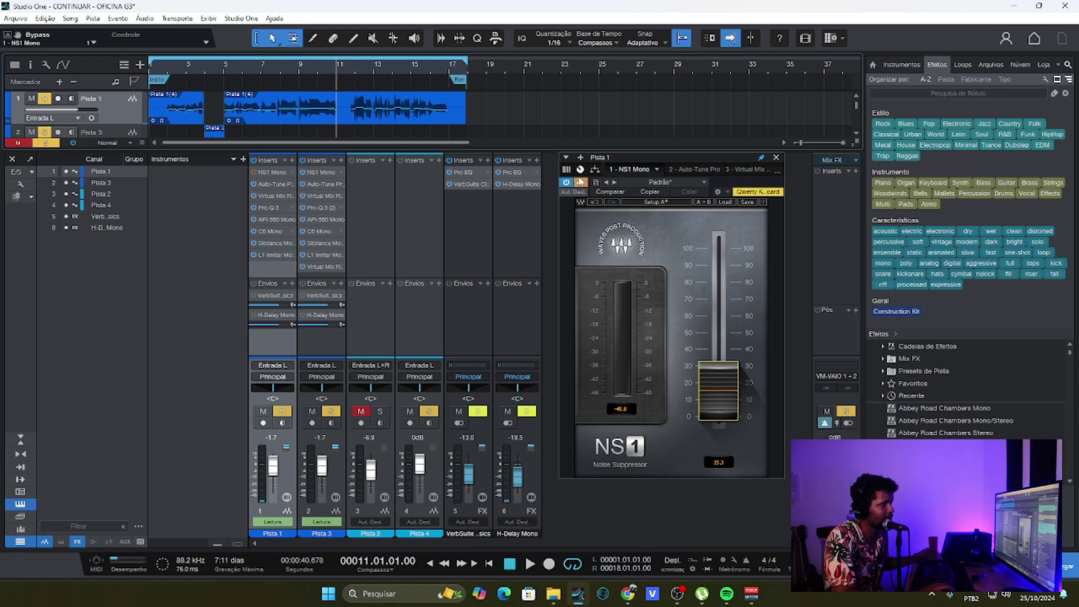
{"action": "key", "text": "space"}
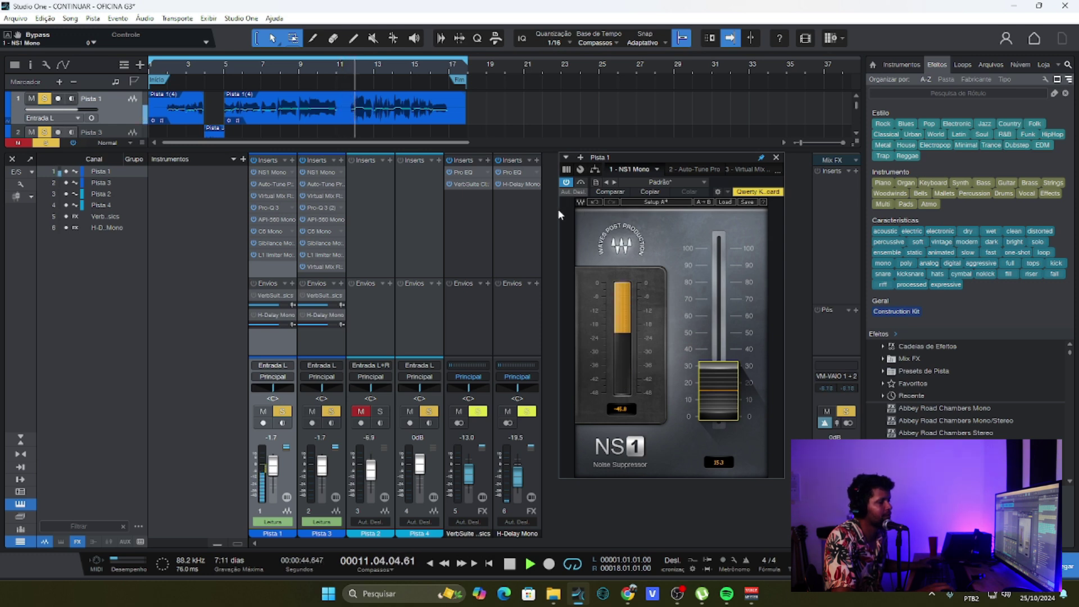
{"action": "key", "text": "space"}
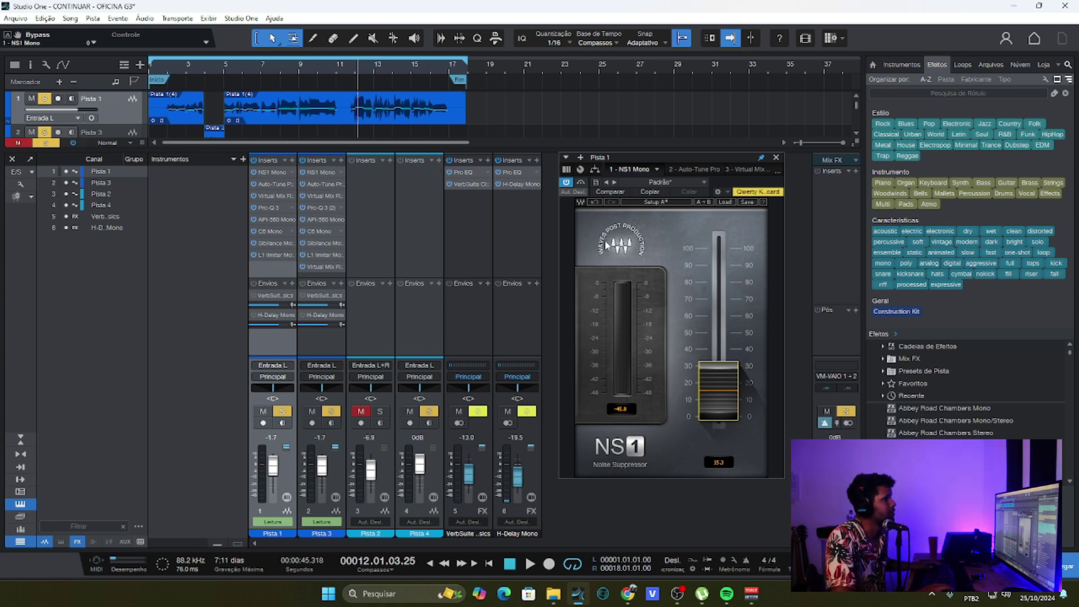
Close the NS1 window and play the Pista 1 vocal from just before bar 11.
{"action": "left_click", "coordinate": [776, 157]}
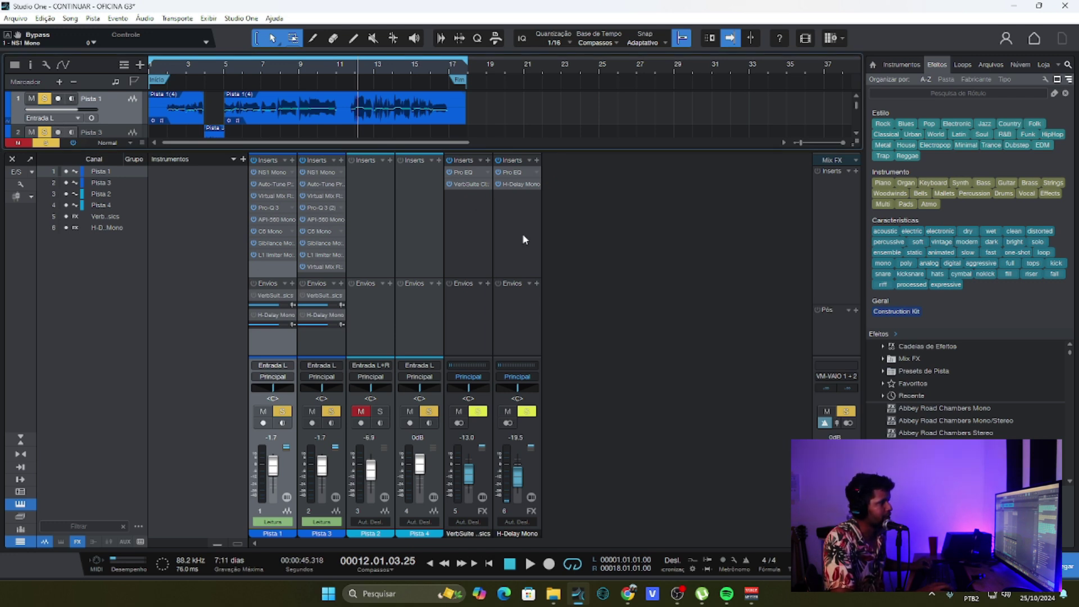
{"action": "left_click", "coordinate": [332, 73]}
{"action": "key", "text": "space"}
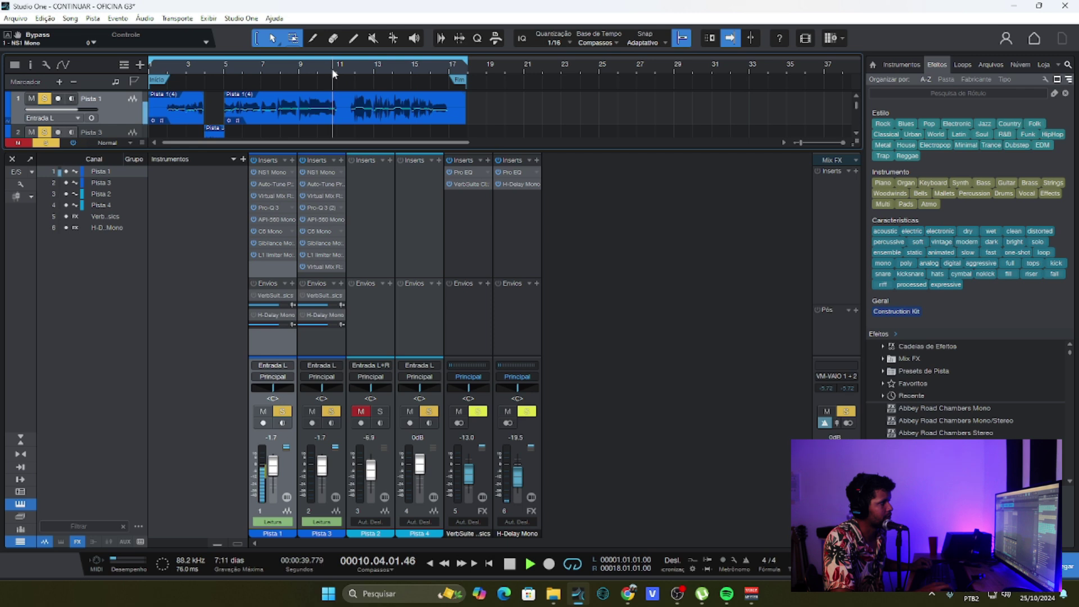